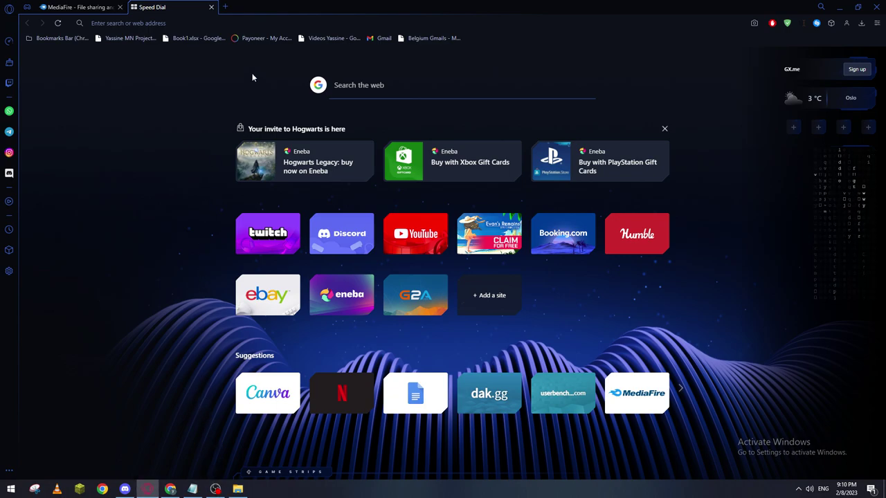
# Step: Search Google for 'tinywow' from the Opera GX address bar
pyautogui.click(242, 23)
pyautogui.write('tiny')
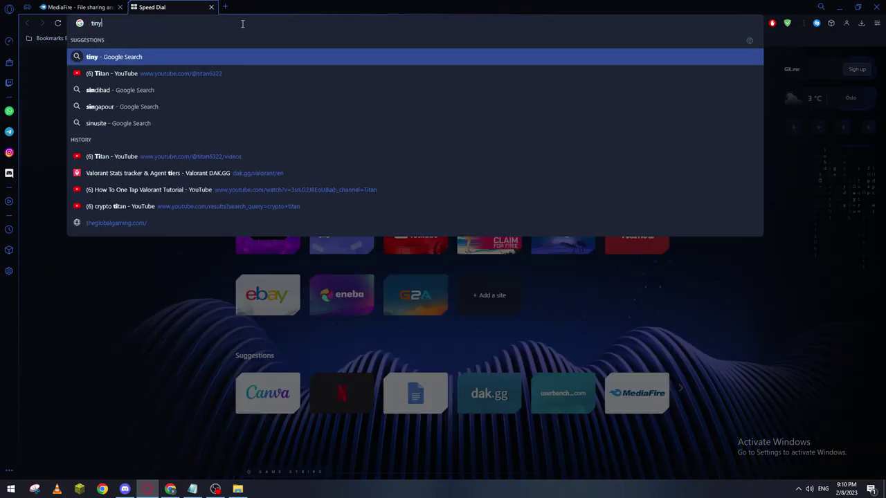
pyautogui.write('wow')
pyautogui.press('Return')
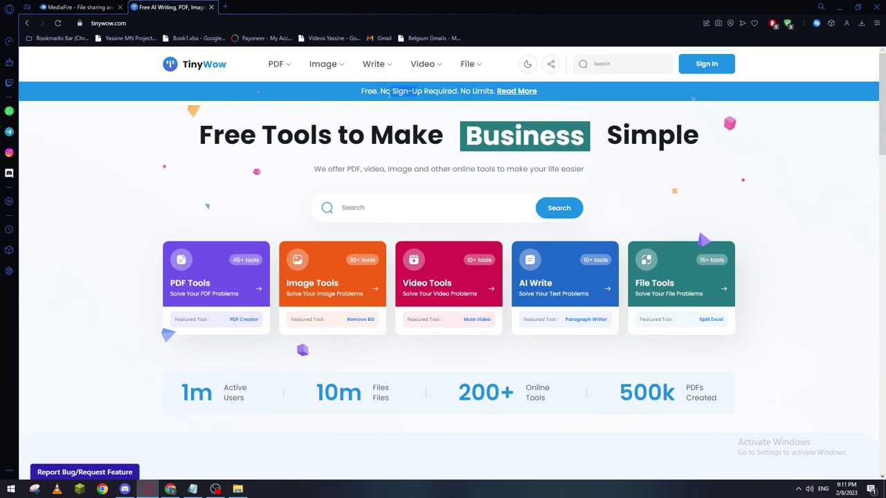
pyautogui.click(707, 64)
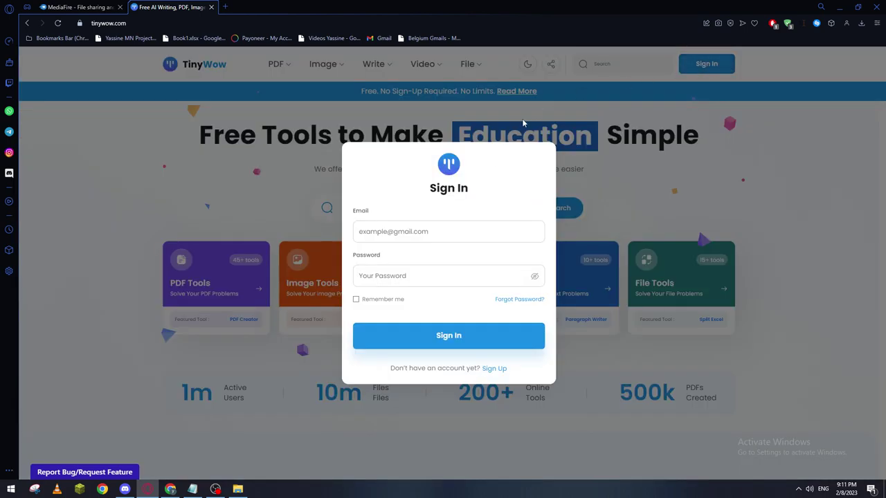
pyautogui.click(494, 368)
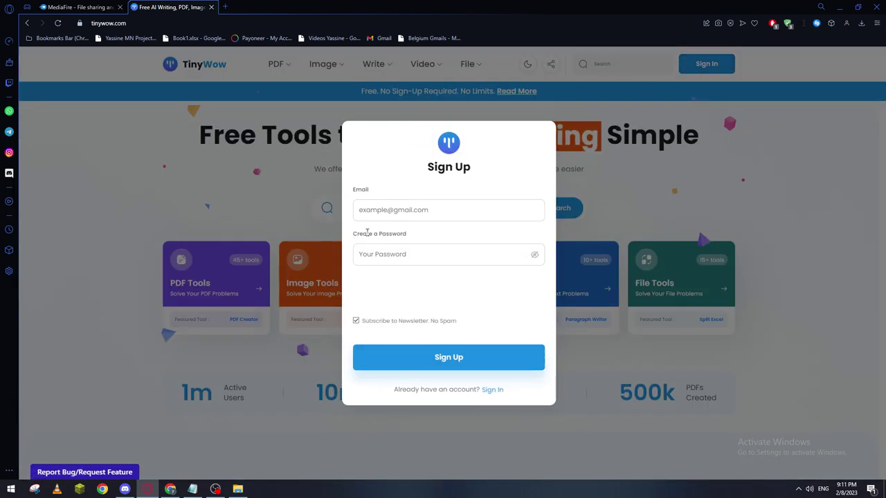
pyautogui.click(402, 209)
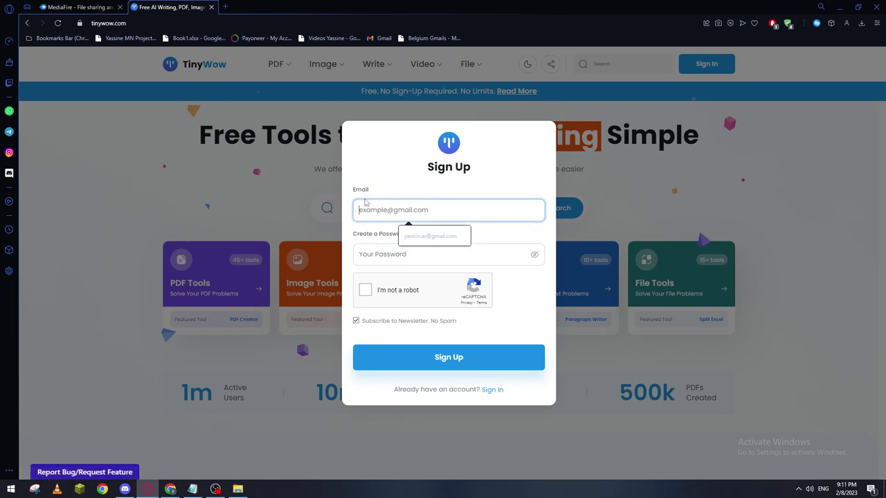
pyautogui.click(466, 255)
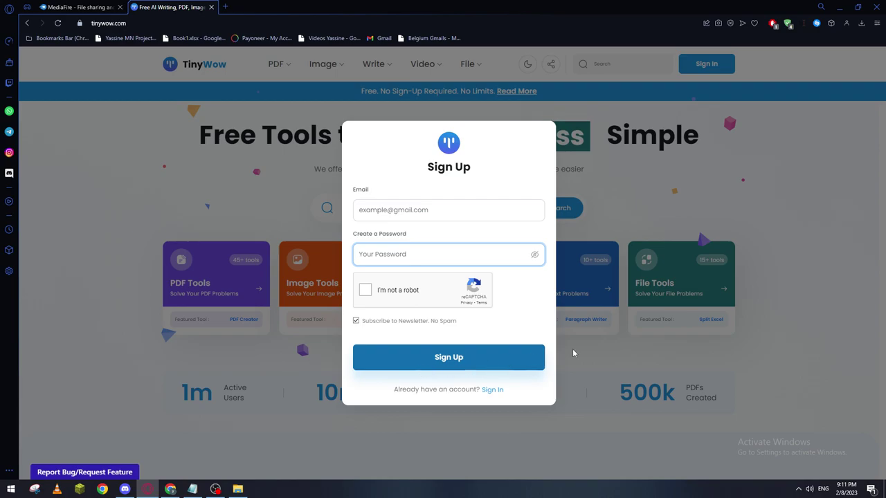
pyautogui.click(779, 336)
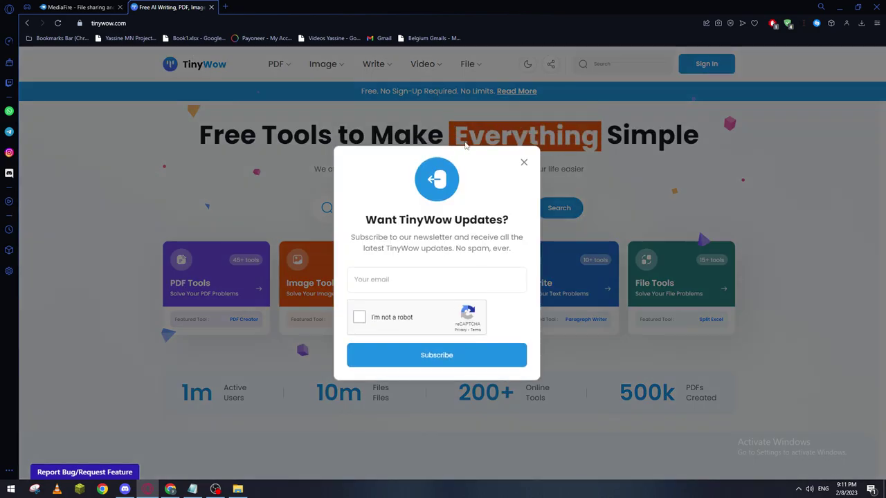
pyautogui.click(524, 162)
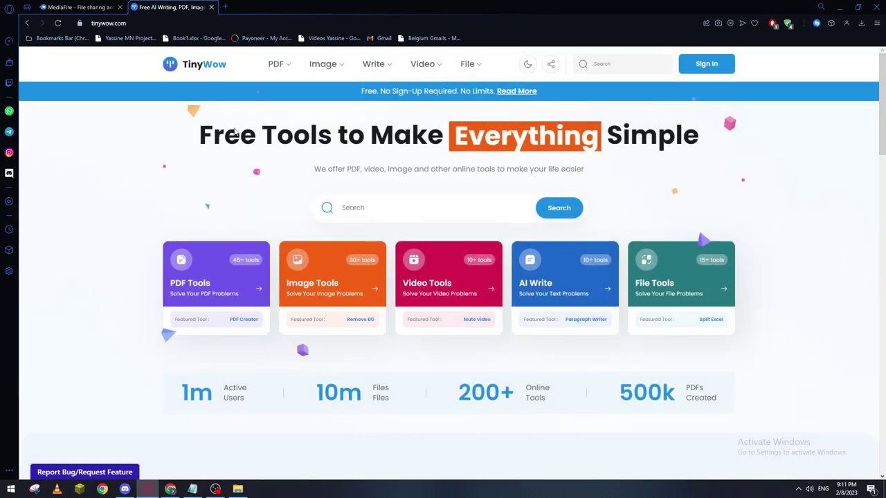
# Step: From TinyWow's PDF menu, open the JPG to PDF converter and look over its page
pyautogui.moveTo(287, 68)
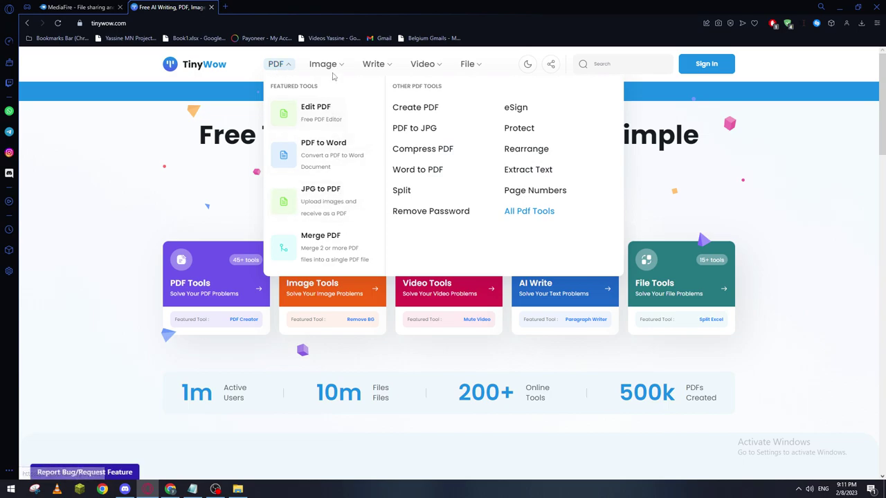
pyautogui.moveTo(331, 70)
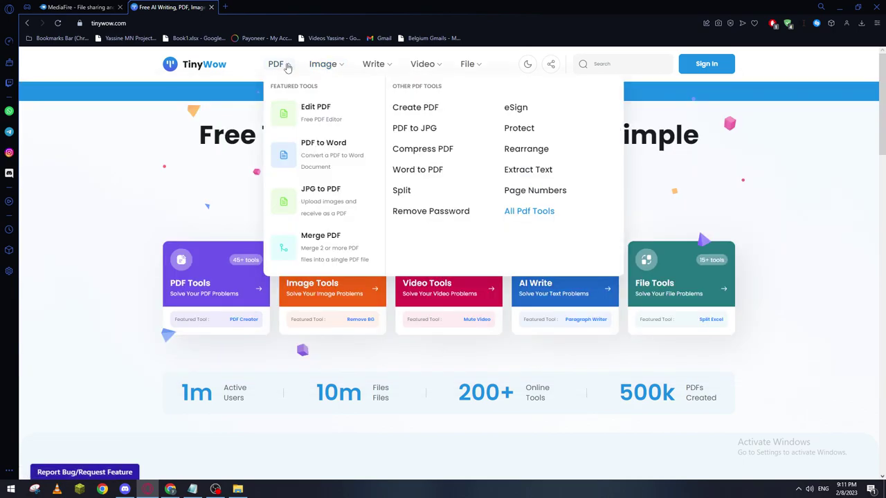
pyautogui.click(344, 199)
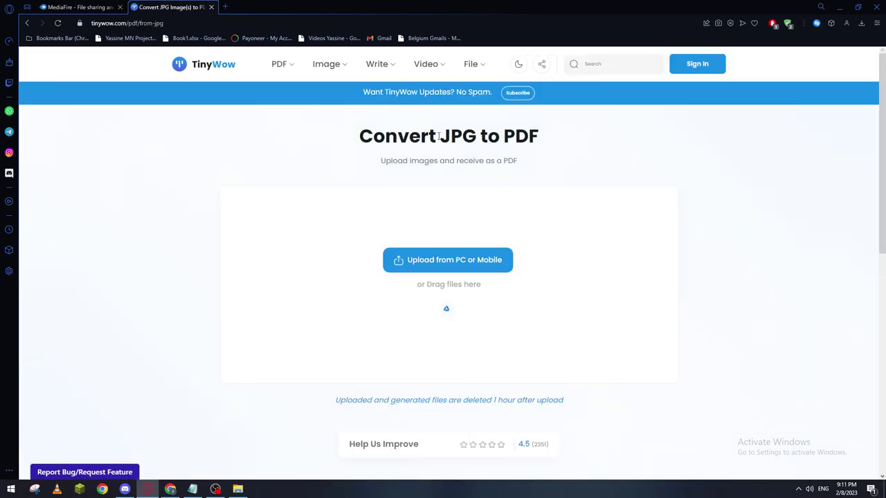
pyautogui.moveTo(442, 136); pyautogui.dragTo(548, 142)
pyautogui.click(549, 143)
pyautogui.scroll(-5, 841, 221)
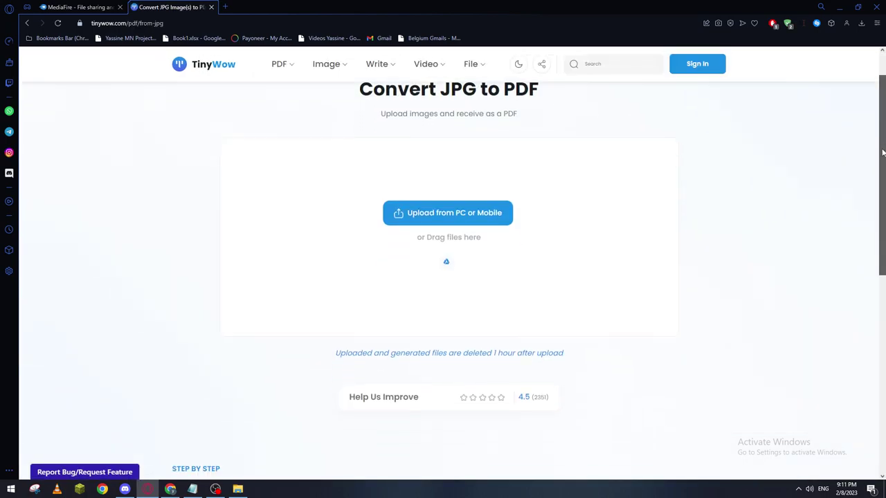
pyautogui.scroll(6, 843, 297)
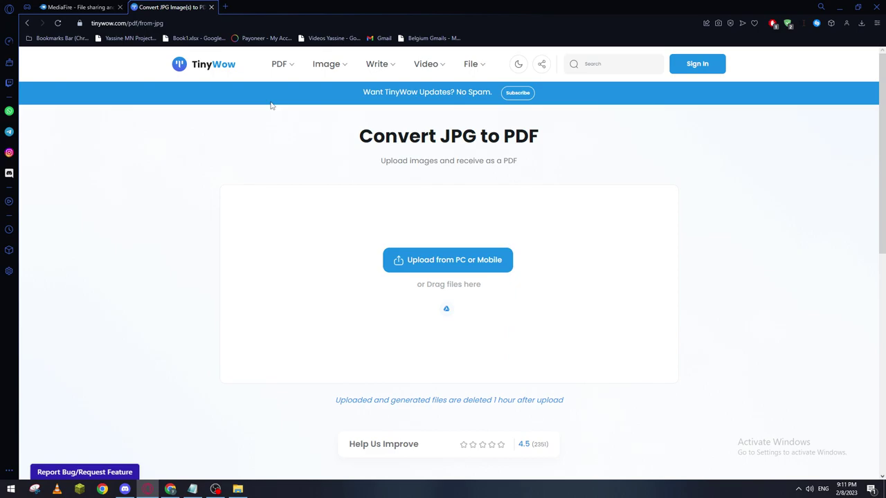
pyautogui.moveTo(281, 69)
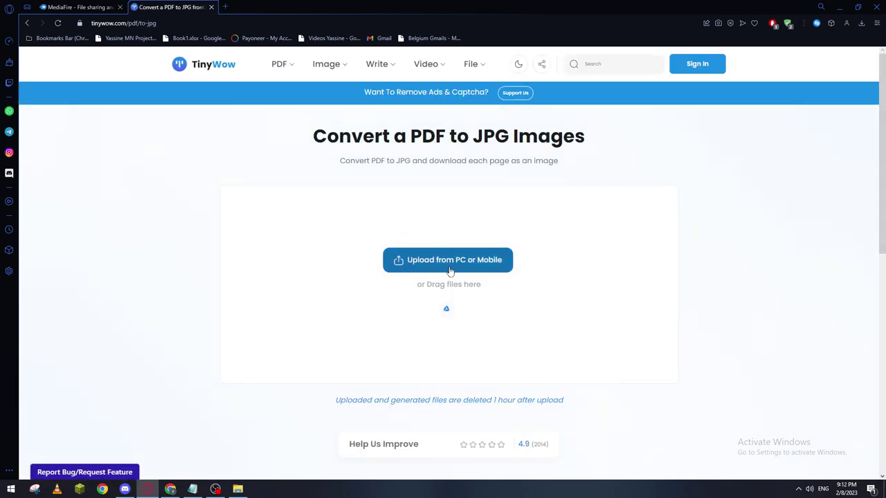
# Step: In a new tab, search Google for 'cv pdf file'
pyautogui.click(225, 7)
pyautogui.write('cv pdf file')
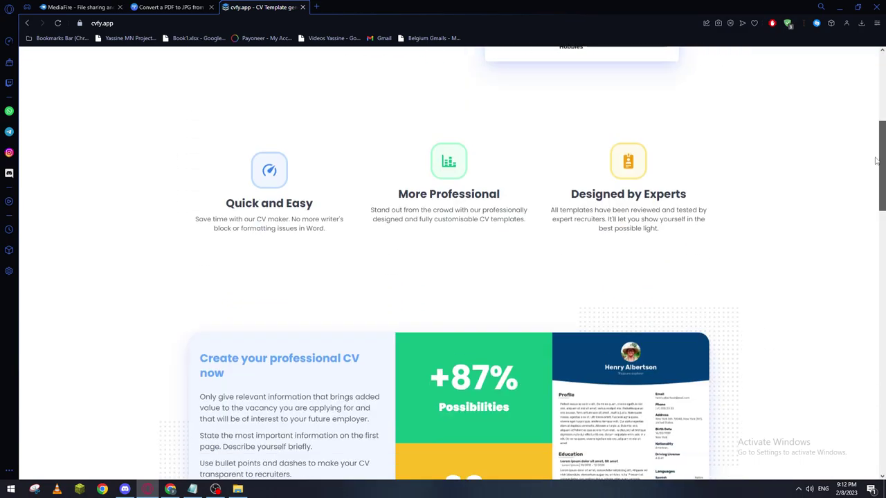
pyautogui.scroll(10, 877, 160)
pyautogui.click(30, 23)
# Step: Refine the search to 'cv pdf file free' and preview the Elegant CV result
pyautogui.click(184, 64)
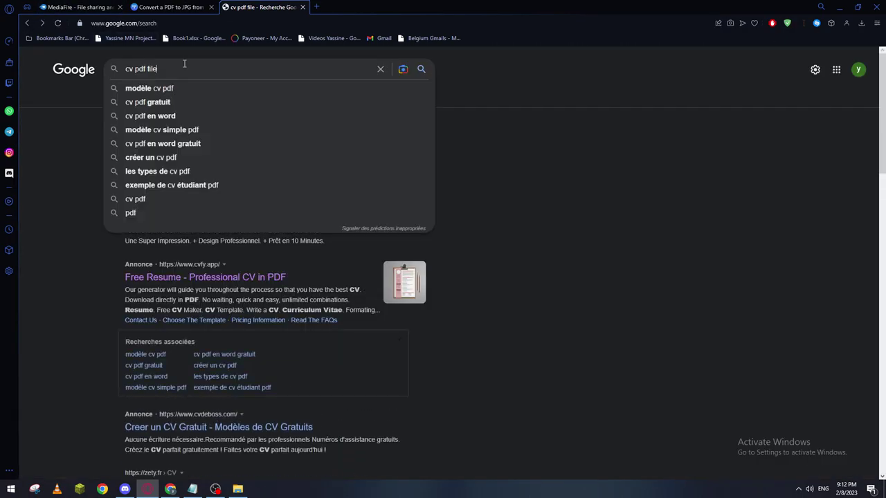
pyautogui.write('free')
pyautogui.press('Return')
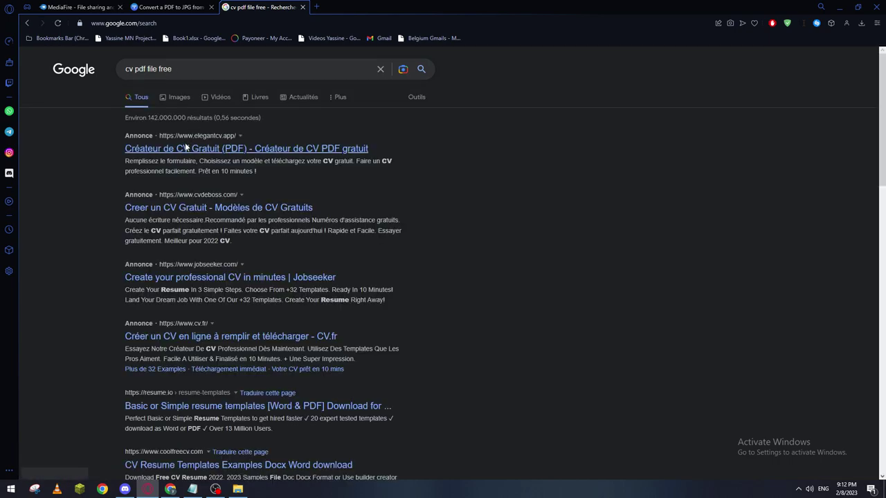
pyautogui.click(208, 147)
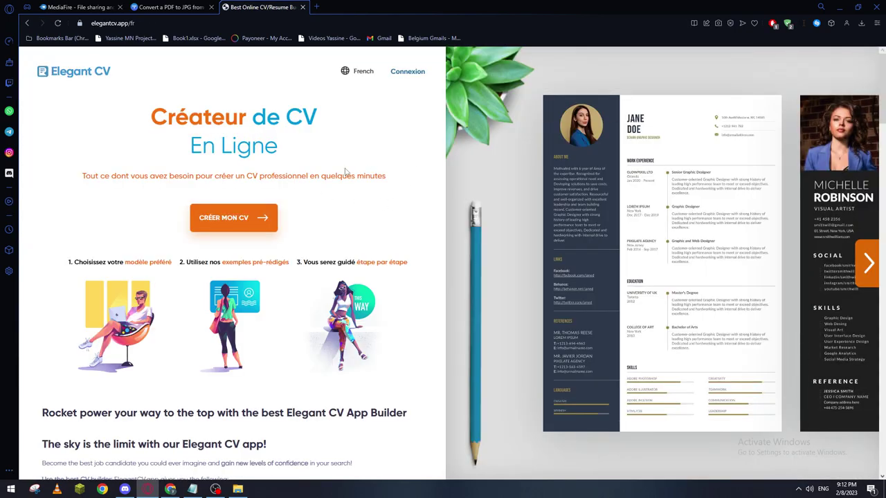
pyautogui.click(26, 23)
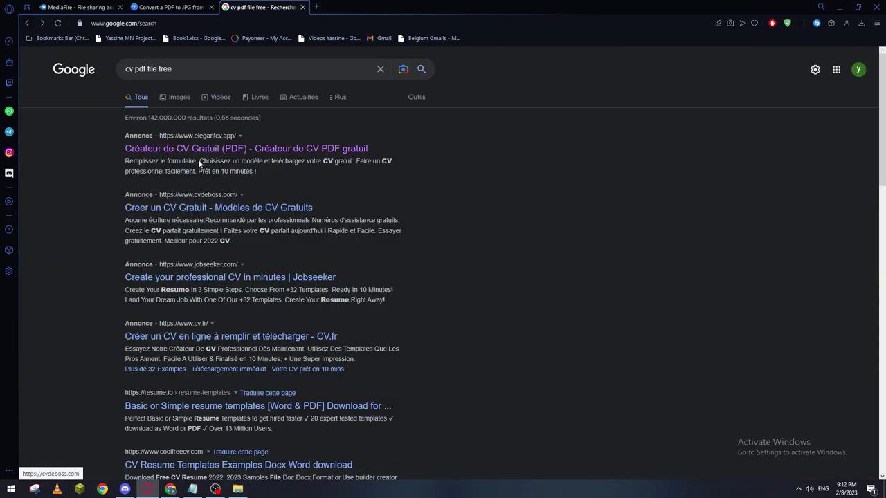
# Step: Refine the query to 'cv pdf file free example'
pyautogui.click(178, 69)
pyautogui.write('example')
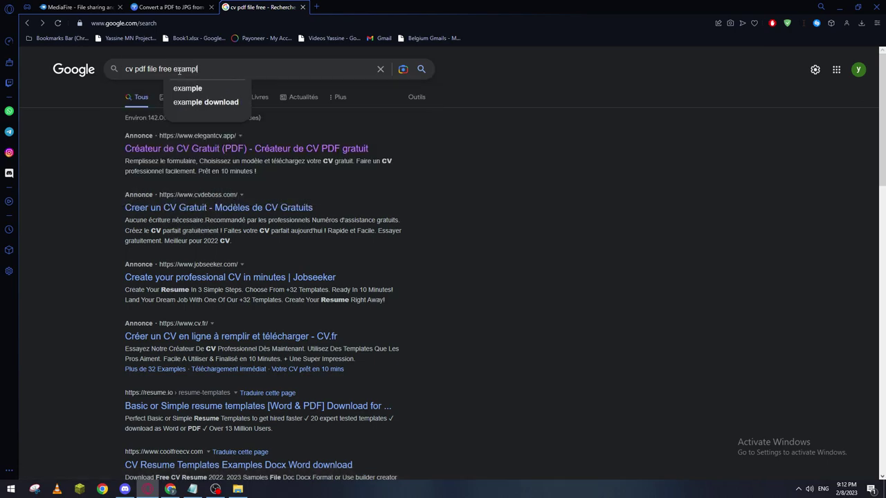
pyautogui.press('Return')
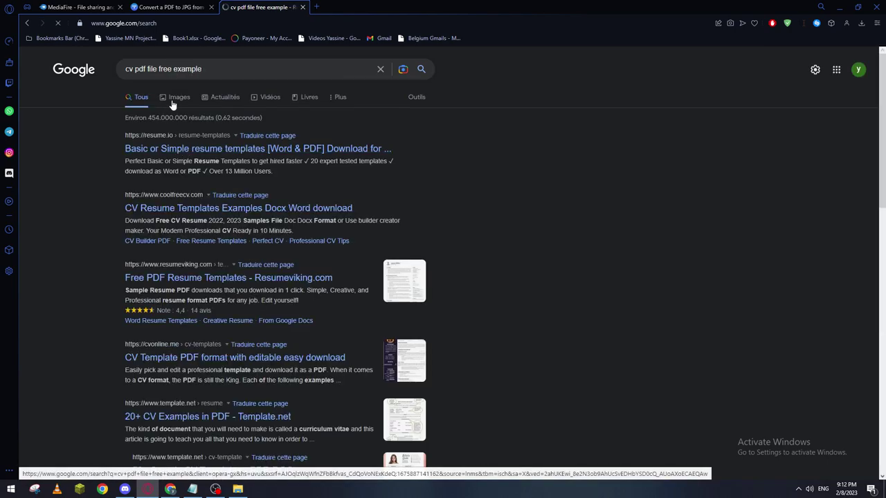
# Step: Open the Resumeviking free PDF templates result and start creating a new resume
pyautogui.click(255, 282)
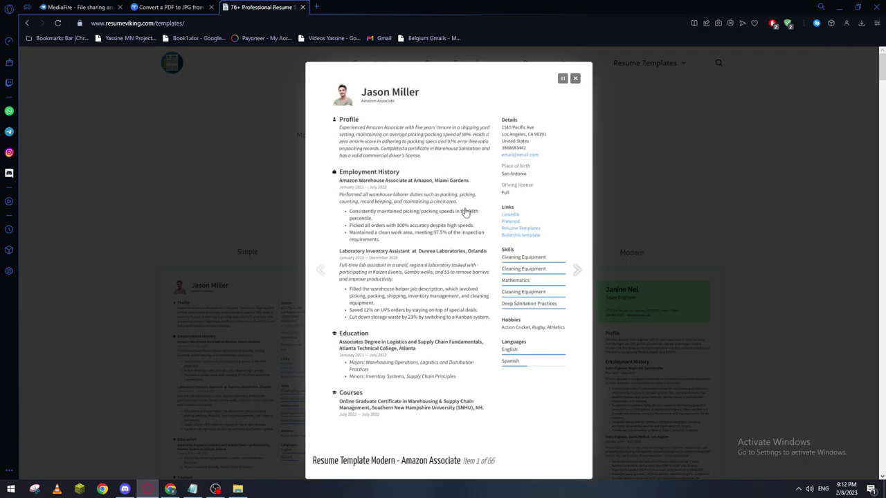
pyautogui.click(576, 79)
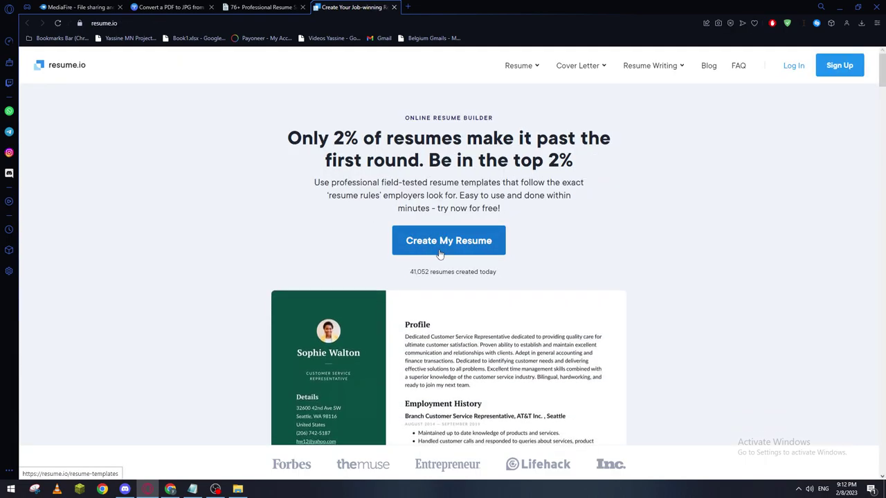
pyautogui.click(436, 248)
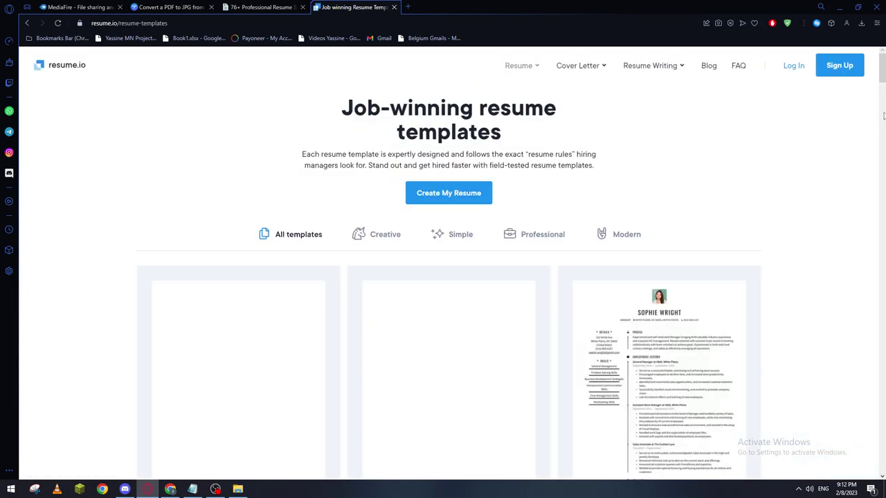
pyautogui.moveTo(884, 70); pyautogui.dragTo(883, 102)
pyautogui.scroll(4, 883, 102)
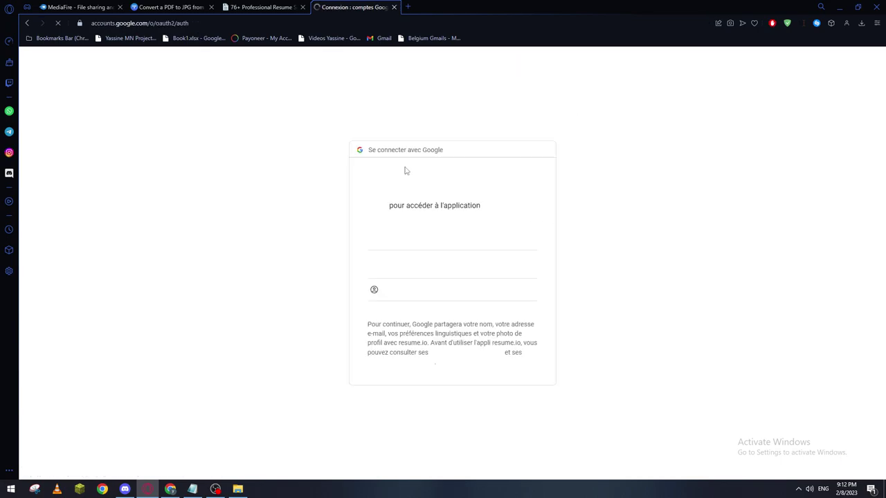
# Step: Sign in to Resume.io with the Google account, then close the paid plans page
pyautogui.click(432, 264)
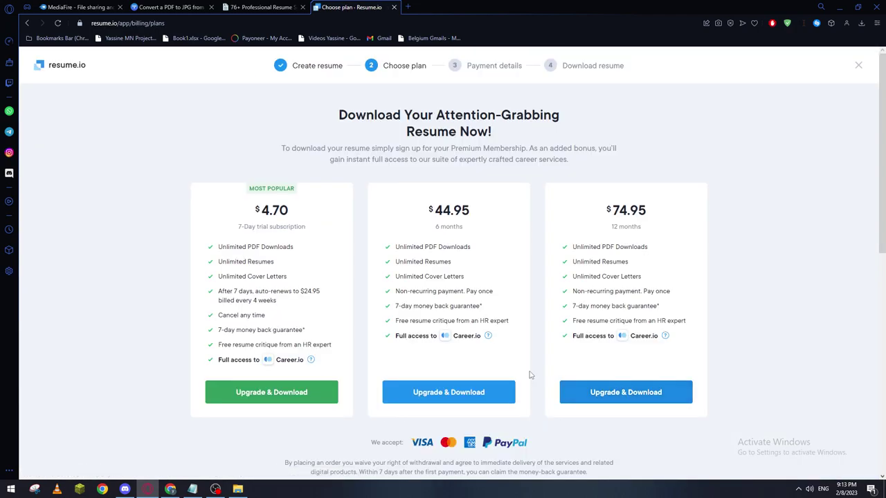
pyautogui.moveTo(310, 360)
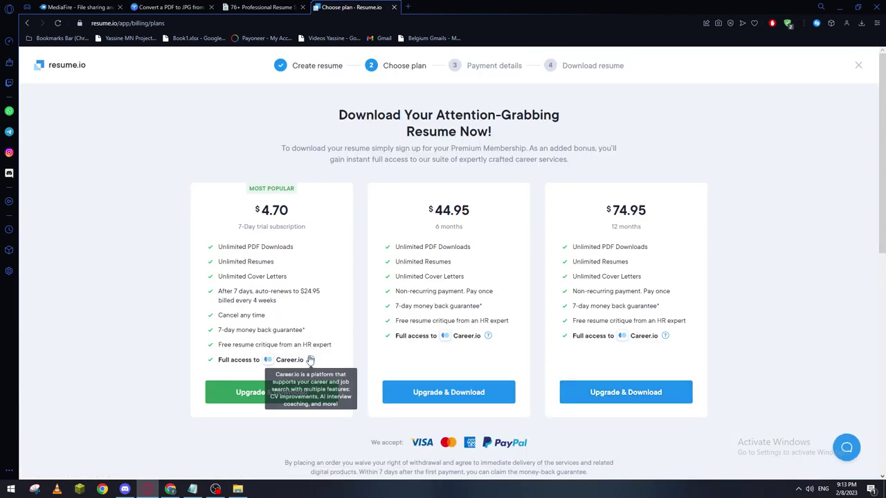
pyautogui.scroll(-4, 416, 157)
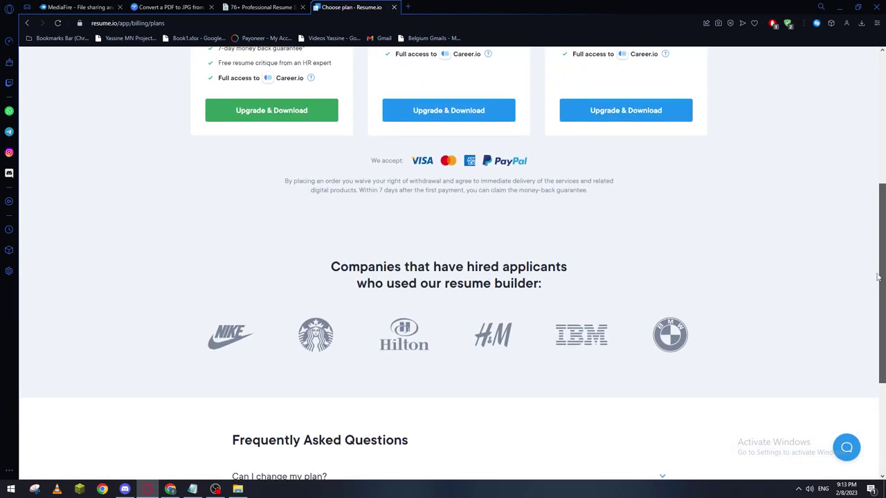
pyautogui.scroll(4, 415, 157)
pyautogui.click(857, 67)
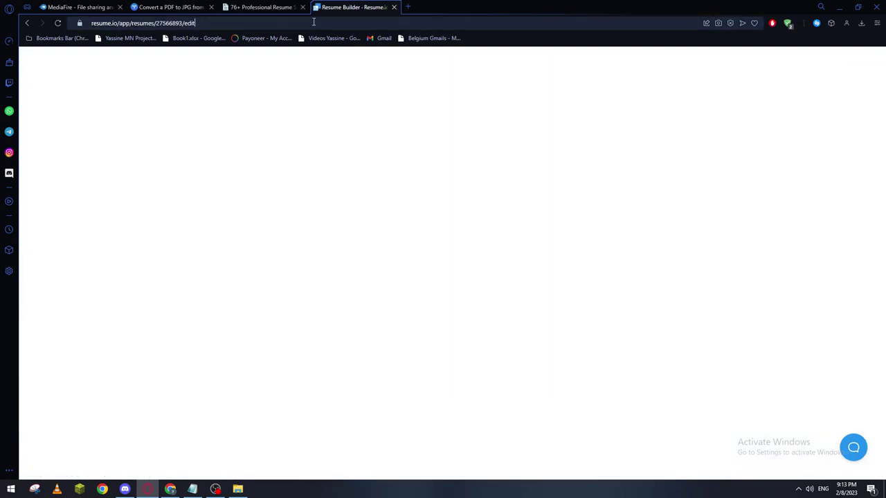
pyautogui.click(313, 22)
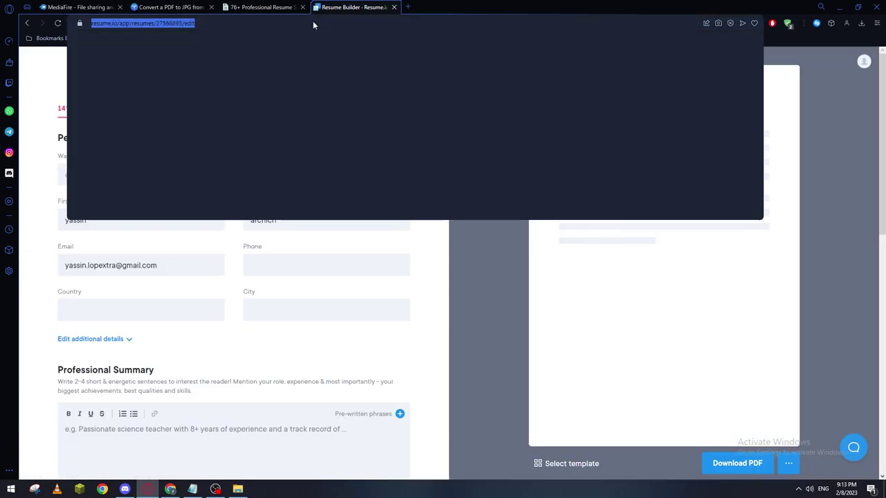
# Step: Search for 'google advanced search' and open Google's Advanced Search page
pyautogui.write('a')
pyautogui.press('BackSpace')
pyautogui.write('google')
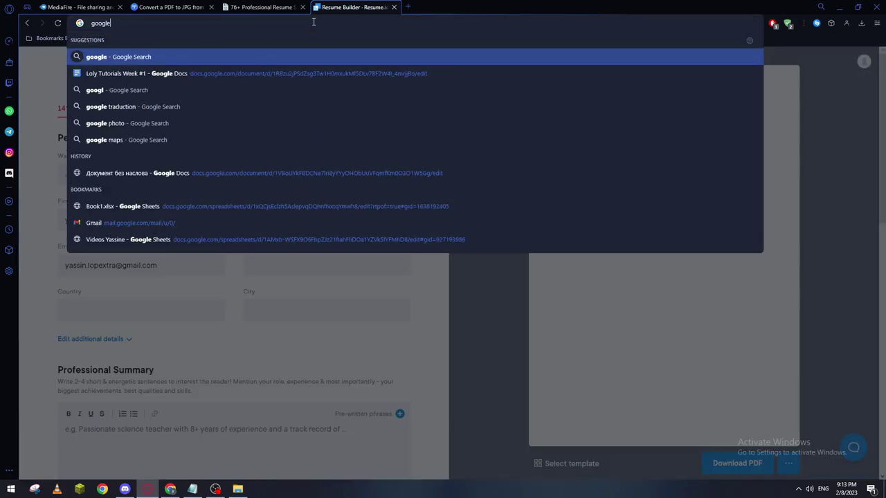
pyautogui.write(' advanced search')
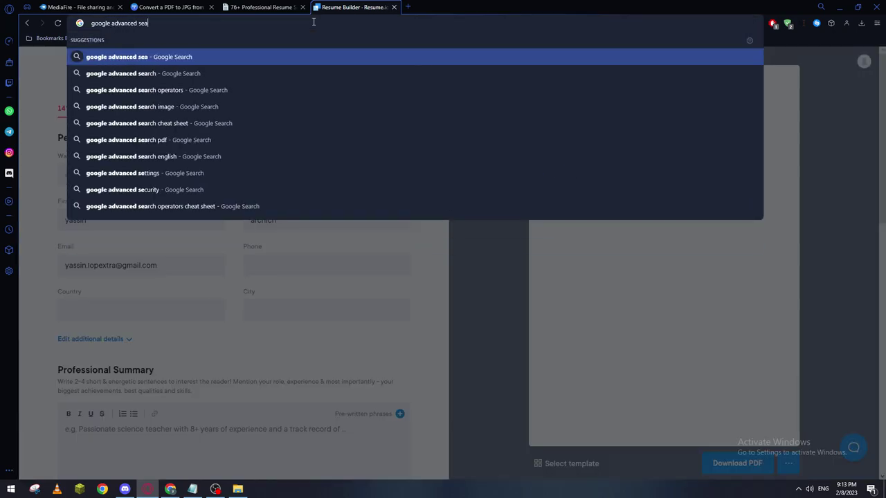
pyautogui.press('Return')
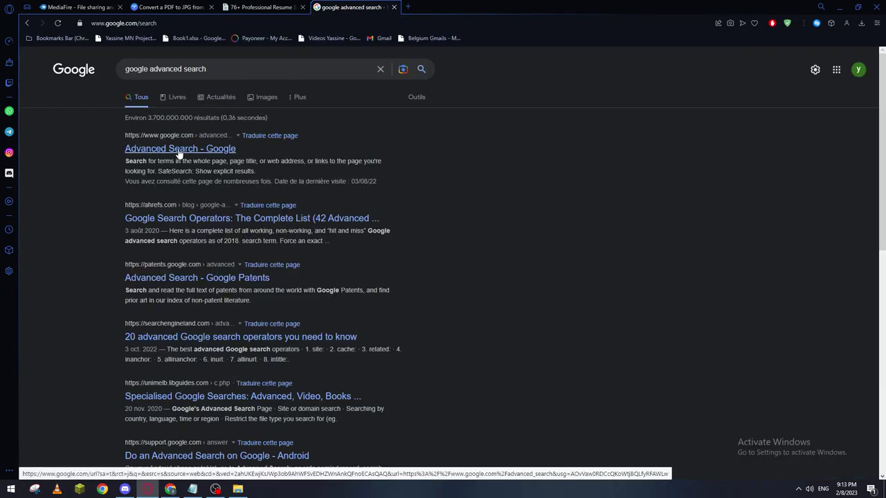
pyautogui.click(178, 148)
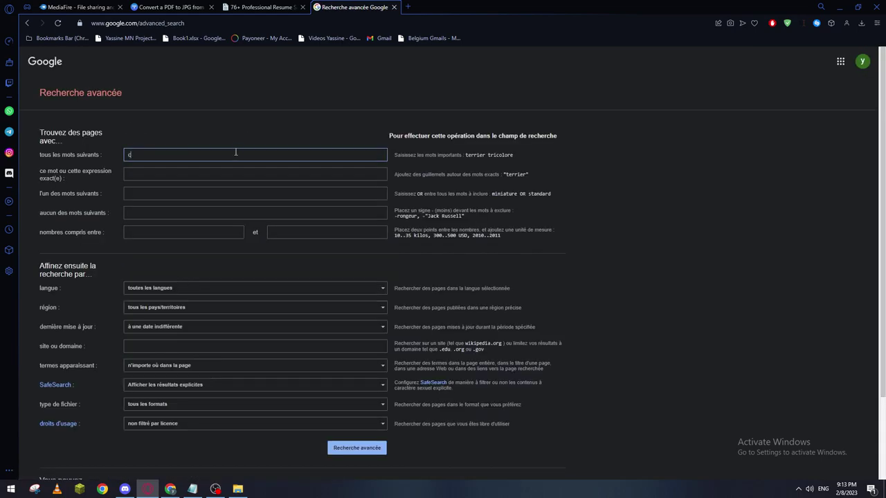
# Step: Enter cv in the word fields, limit file type to PDF, and run the advanced search
pyautogui.click(164, 172)
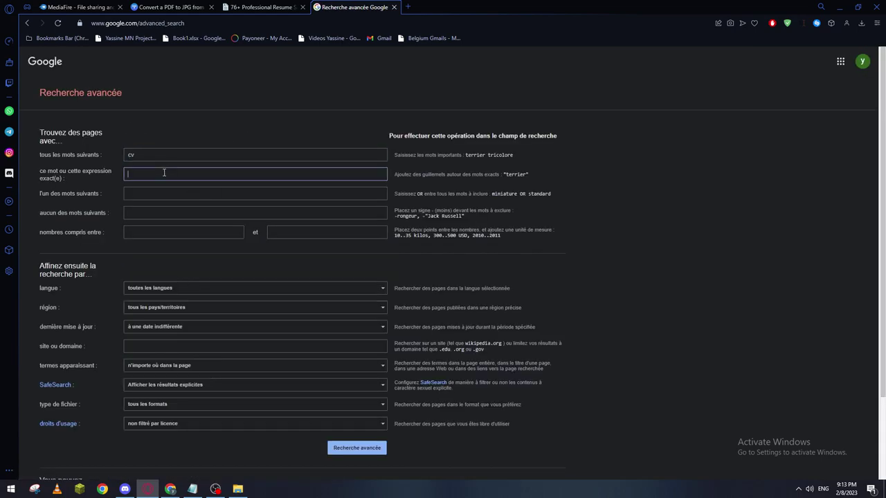
pyautogui.click(147, 192)
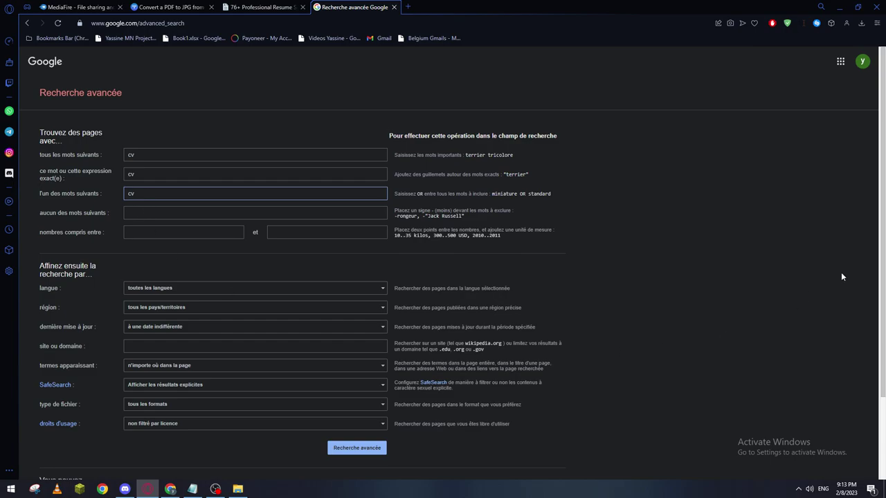
pyautogui.scroll(-1, 843, 277)
pyautogui.click(168, 339)
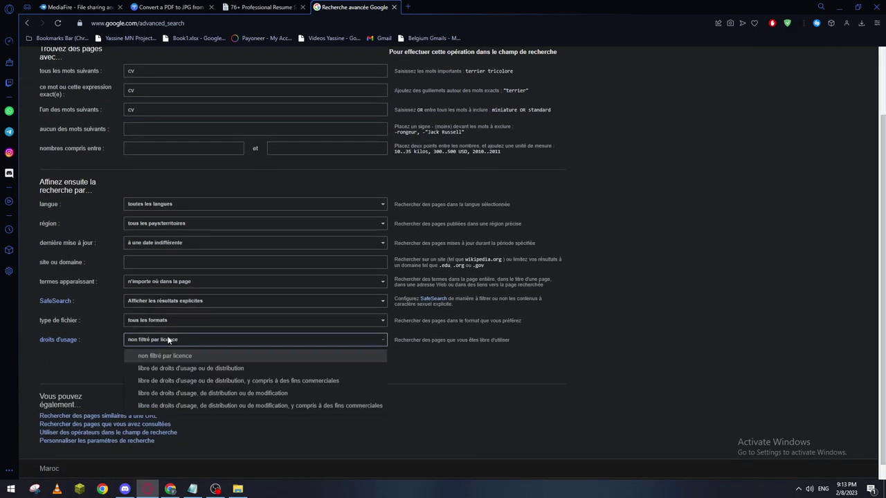
pyautogui.click(166, 320)
pyautogui.click(232, 349)
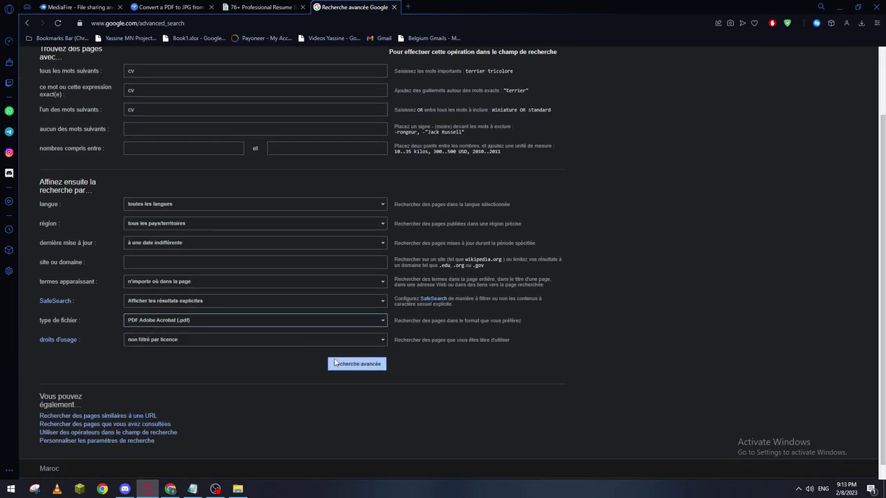
pyautogui.click(336, 363)
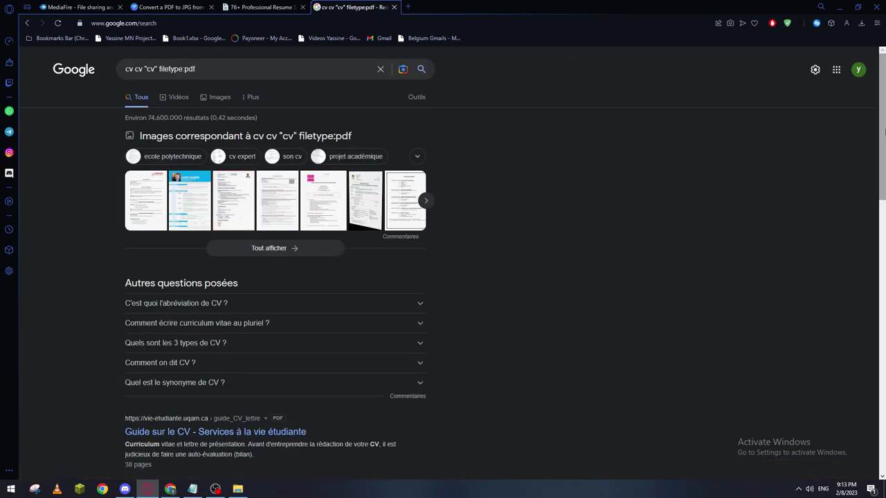
# Step: Open the Modèle CV Doctorant PDF result and save it to the computer
pyautogui.scroll(-1, 175, 311)
pyautogui.click(145, 184)
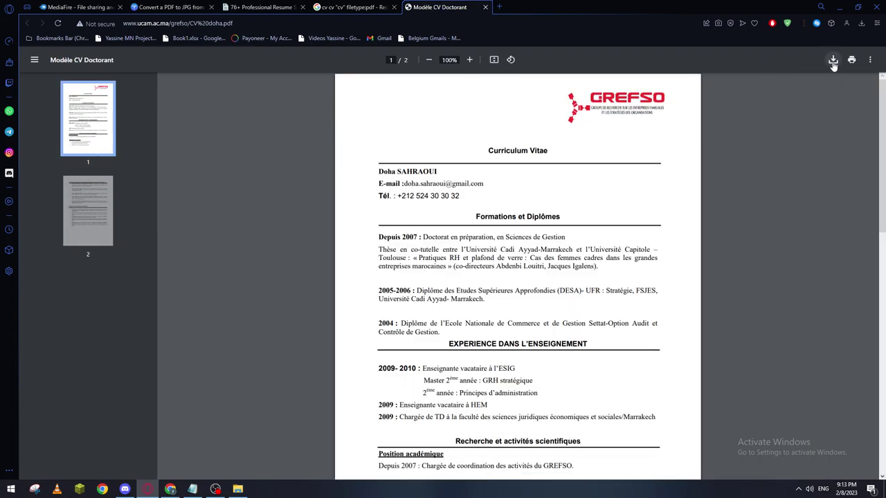
pyautogui.click(833, 59)
pyautogui.click(358, 234)
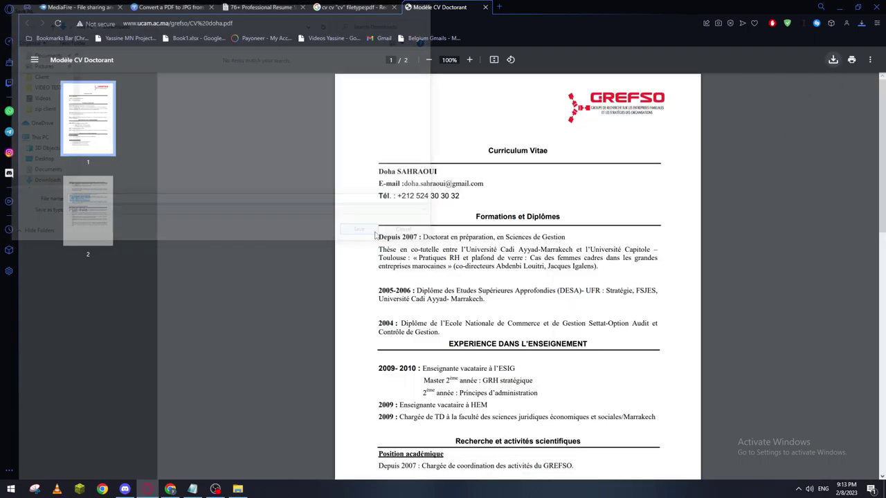
pyautogui.click(169, 6)
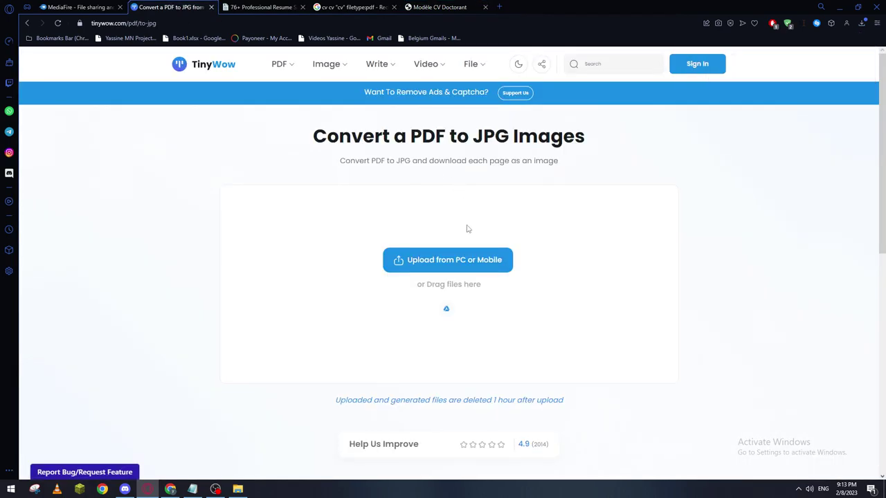
# Step: Upload the downloaded CV PDF to TinyWow's PDF to JPG converter
pyautogui.click(442, 267)
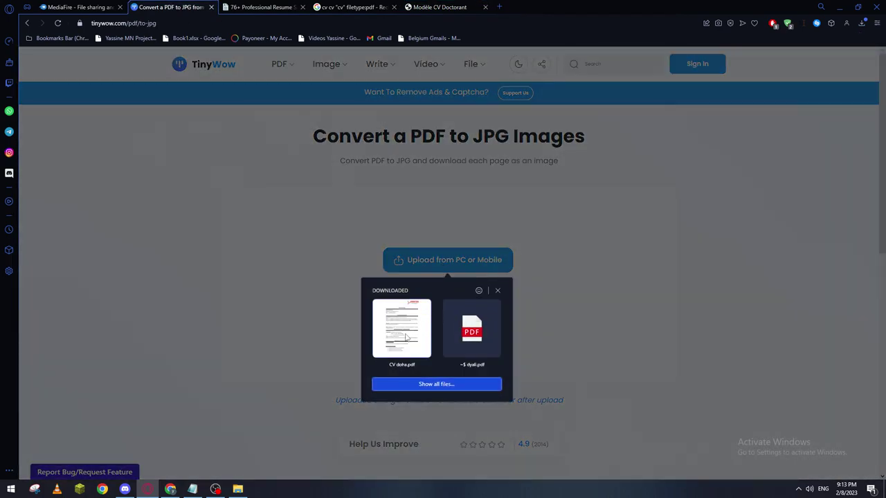
pyautogui.click(402, 330)
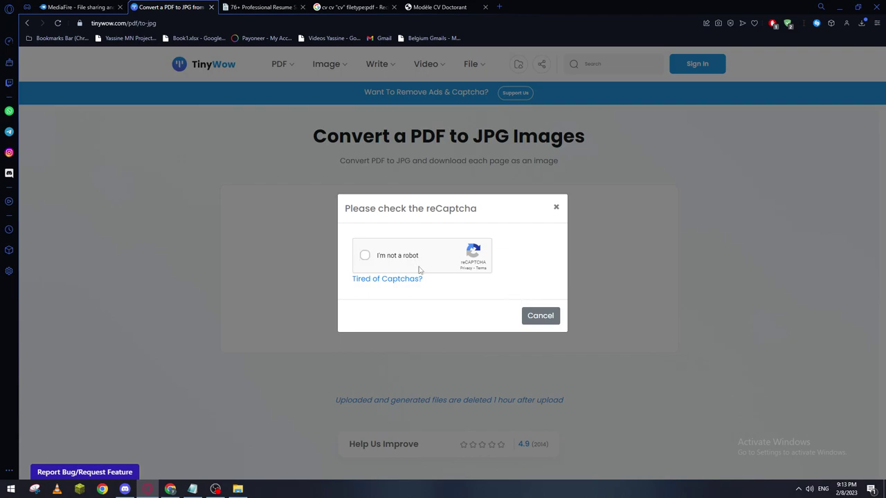